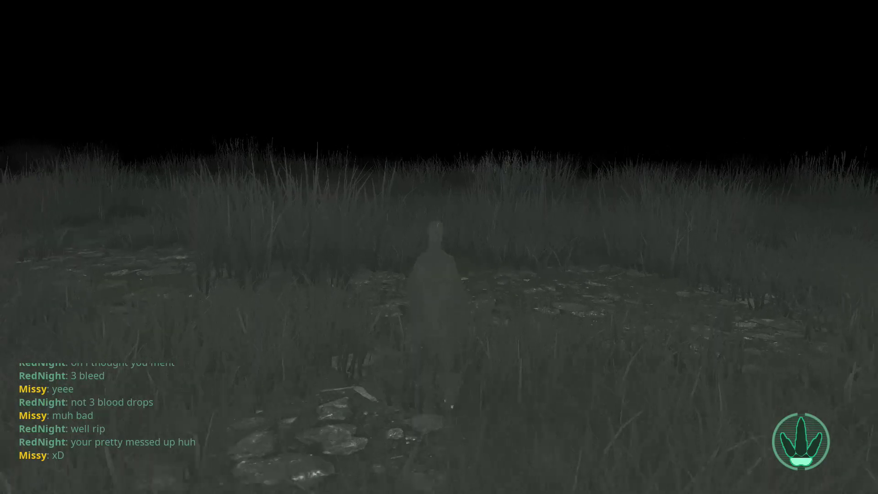
# Step: Check the Dryosaurus's growth in the character profile, then close the profile
pyautogui.press('Tab')
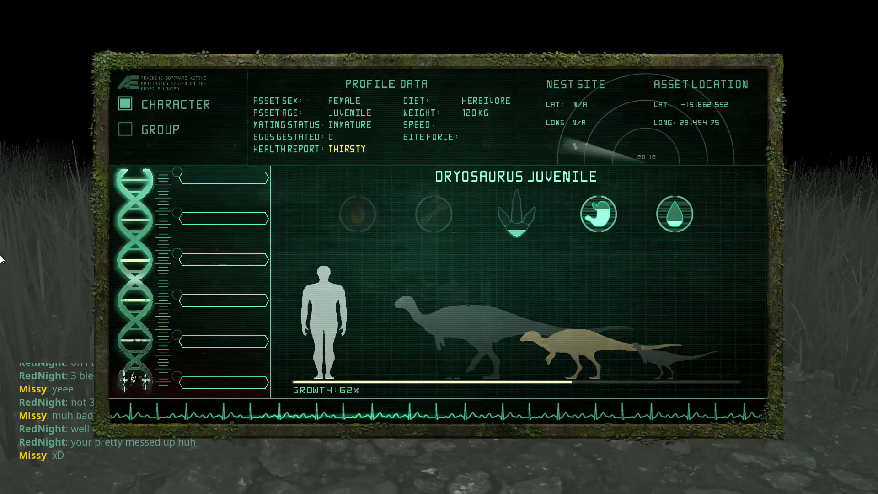
pyautogui.press('Tab')
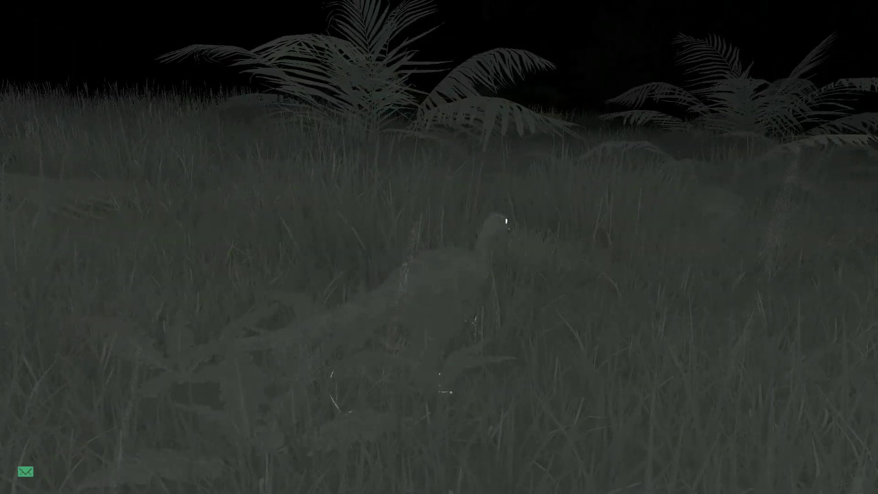
# Step: Read the Global chat messages saying a burrow already exists, then close chat
pyautogui.press('Return')
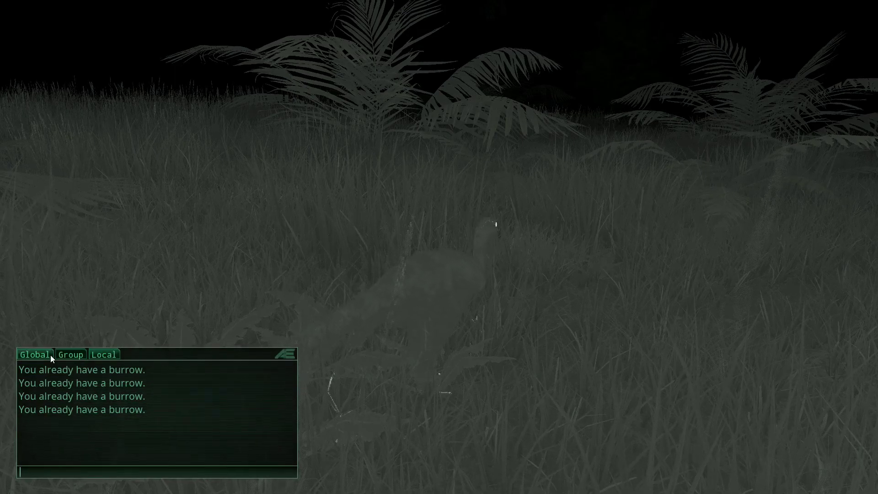
pyautogui.press('Escape')
pyautogui.press('Escape')
pyautogui.press('Escape')
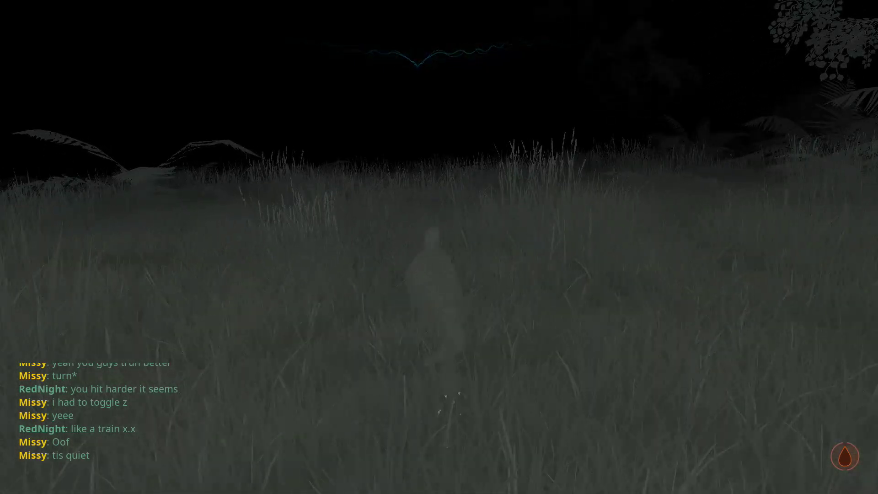
# Step: Get the resting Dryosaurus back on its feet in the night meadow
pyautogui.press('Escape')
pyautogui.press('Escape')
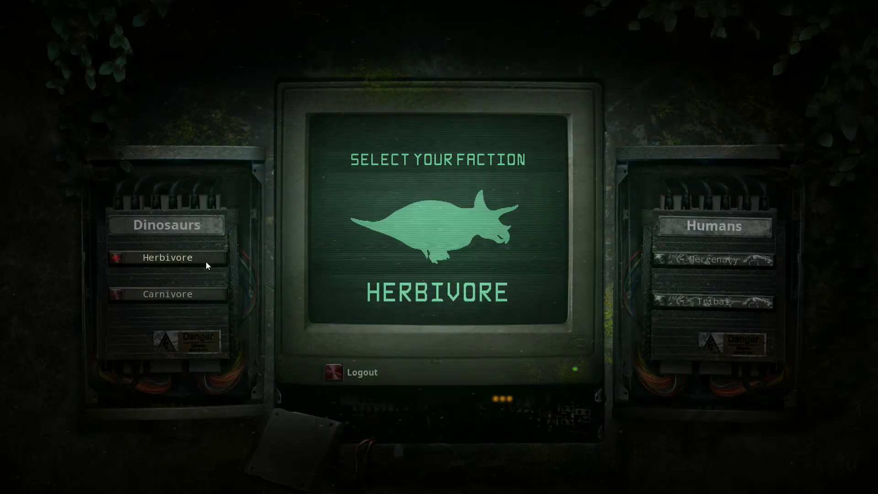
# Step: Choose Herbivore and confirm a juvenile female Dryosaurus as the new character
pyautogui.click(167, 256)
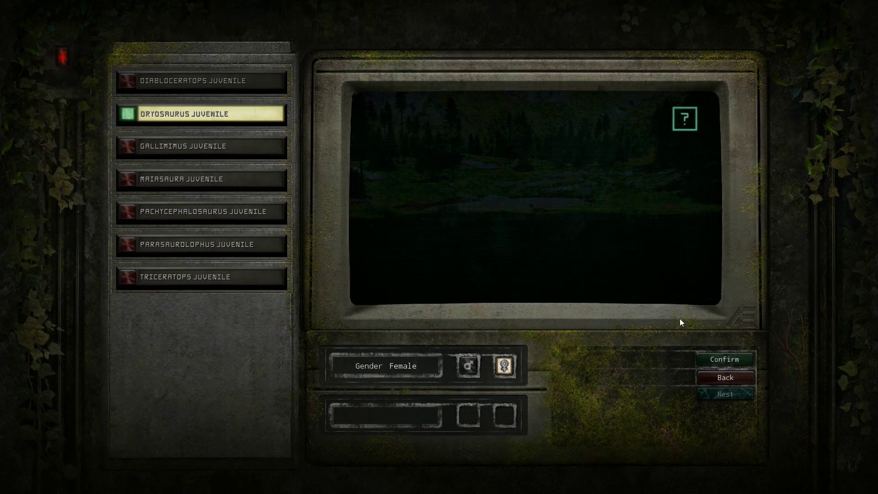
pyautogui.click(719, 364)
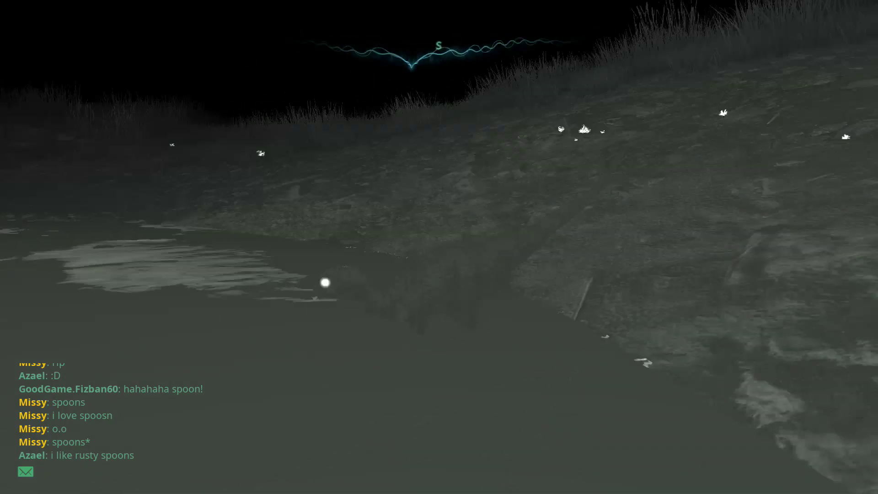
# Step: View the Dryosaurus Juvenile profile showing 62% growth, then close it
pyautogui.press('Tab')
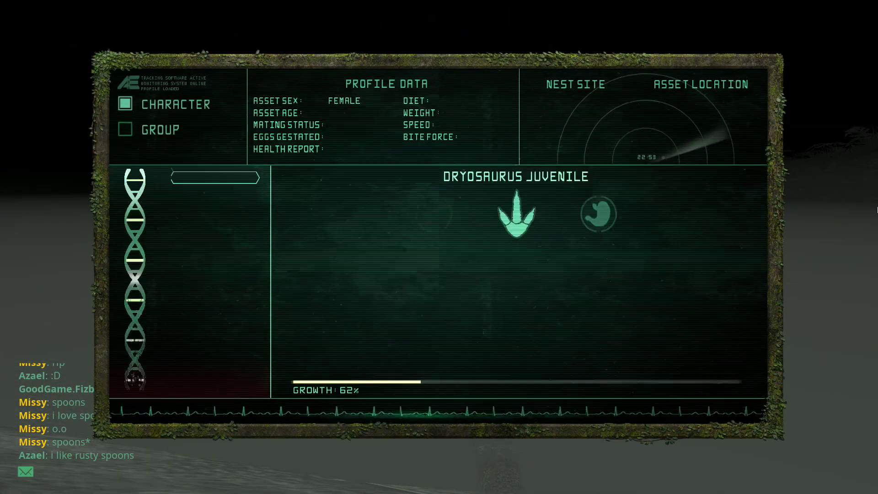
pyautogui.press('Tab')
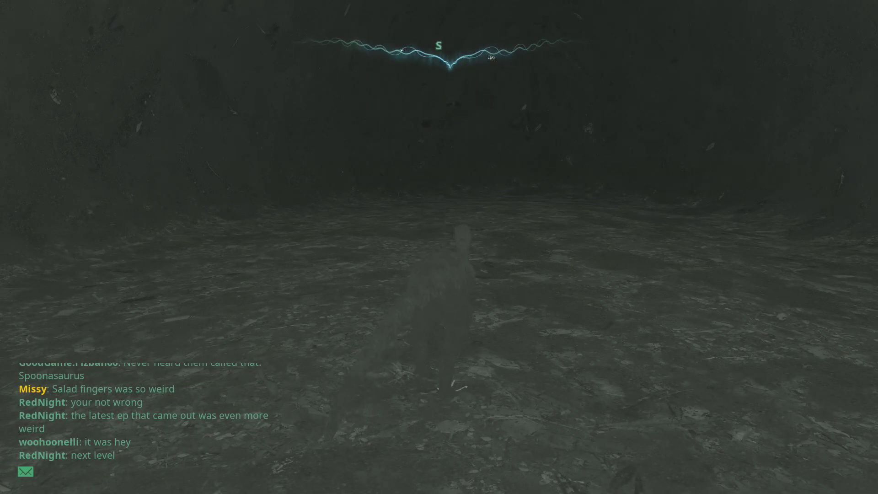
# Step: Send the first two Global chat messages, including one about getting a drink
pyautogui.press('Return')
pyautogui.write('GOOD LORD')
pyautogui.press('Return')
pyautogui.press('Tab')
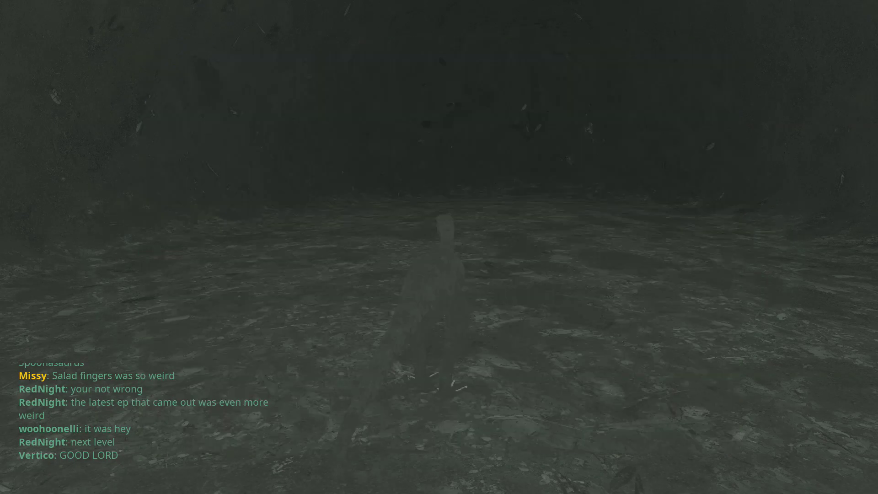
pyautogui.press('Return')
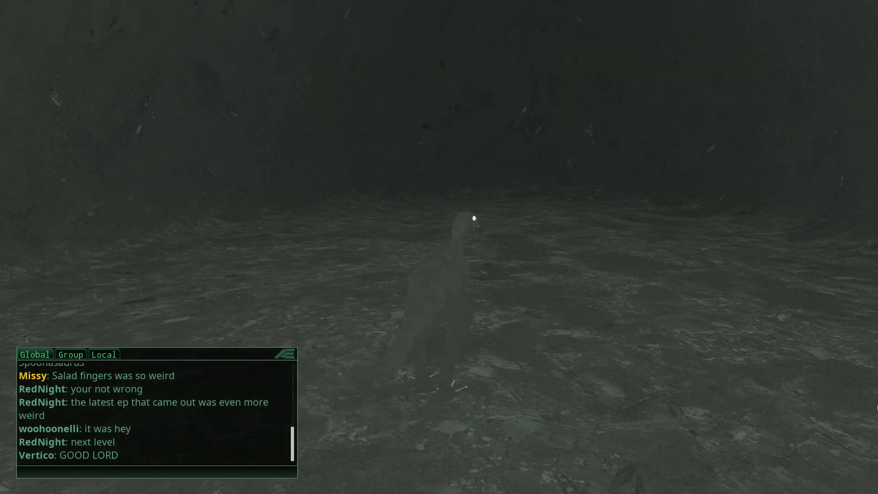
pyautogui.write('Went to g')
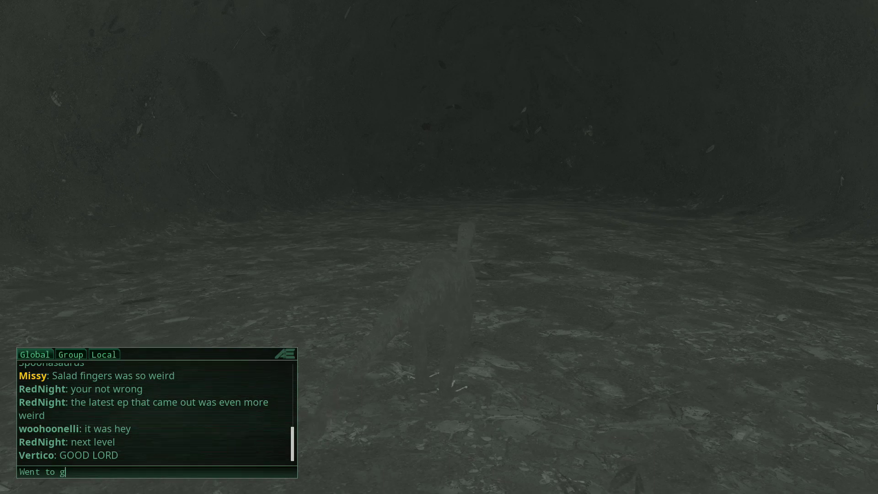
pyautogui.write('et some drank')
pyautogui.press('Return')
pyautogui.press('Return')
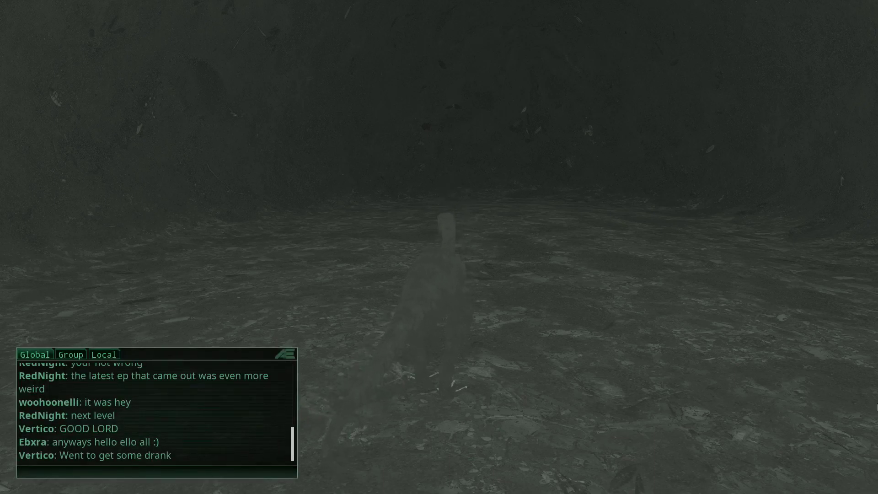
pyautogui.write('and bigchungus carniv')
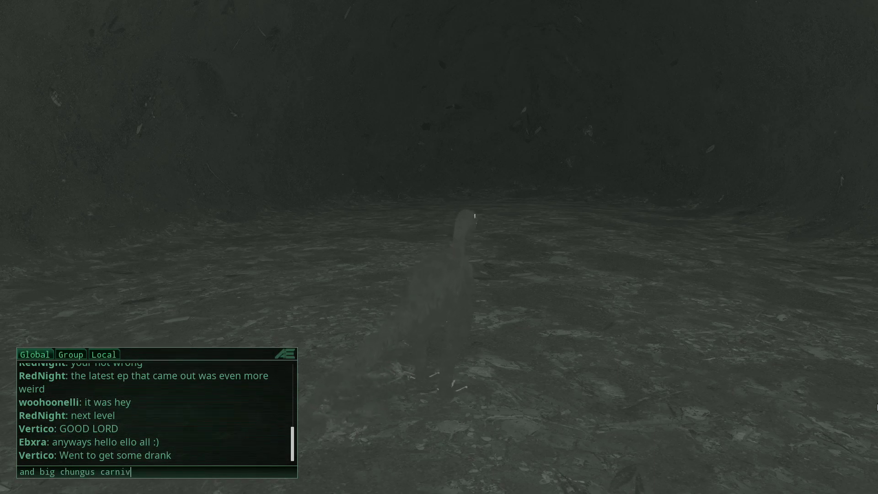
pyautogui.write('orec')
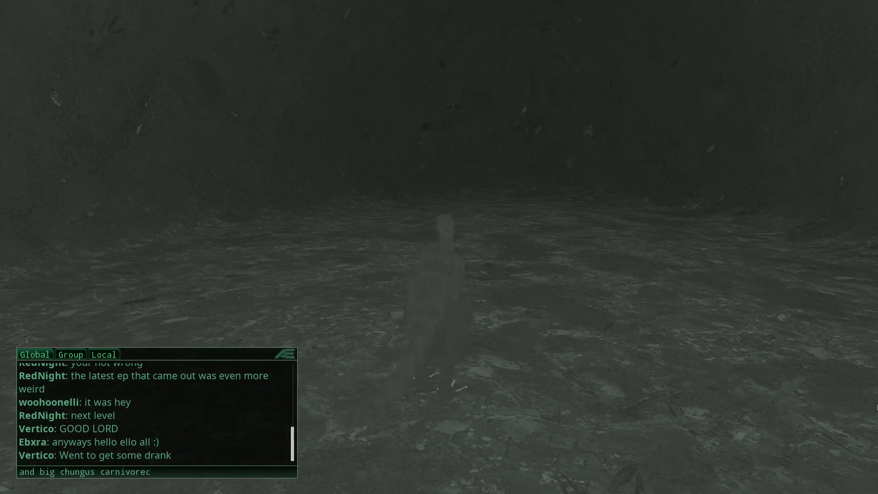
pyautogui.write(' came through ')
pyautogui.write('and seemin')
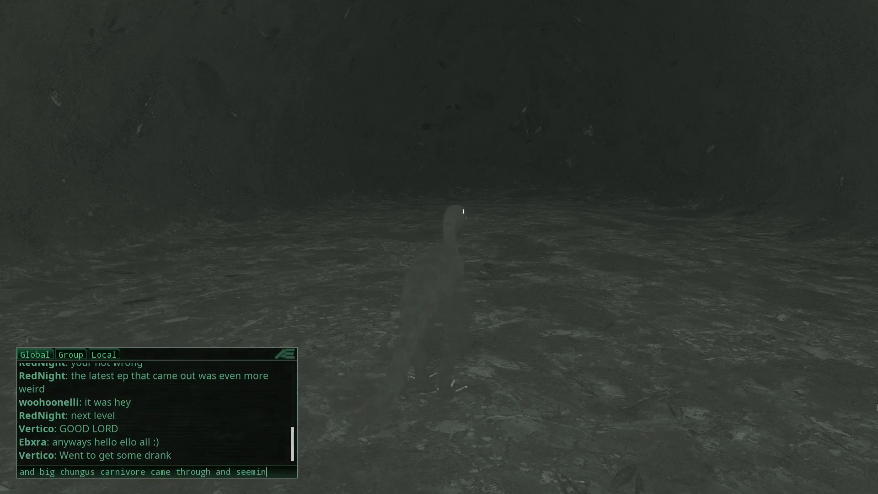
pyautogui.write('gly sparted')
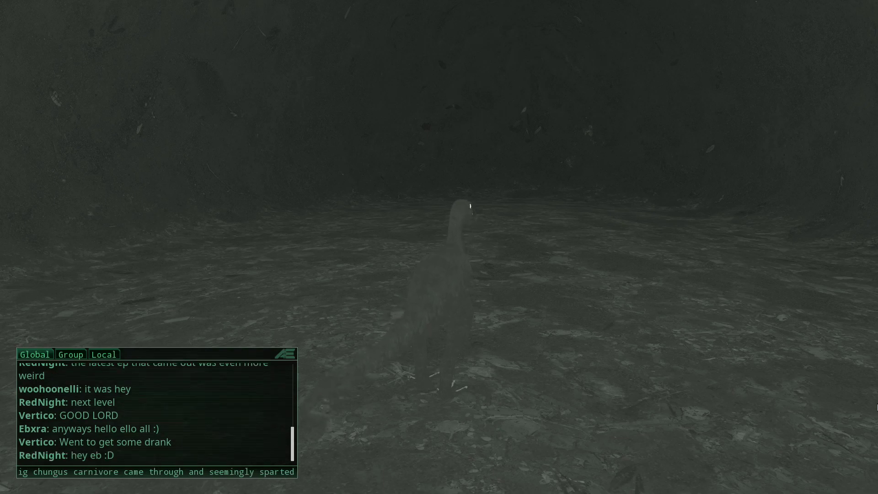
# Step: Fix a misspelled word and send the message about the big carnivore sparing you
pyautogui.press('BackSpace')
pyautogui.press('BackSpace')
pyautogui.press('BackSpace')
pyautogui.write('ed me')
pyautogui.press('Return')
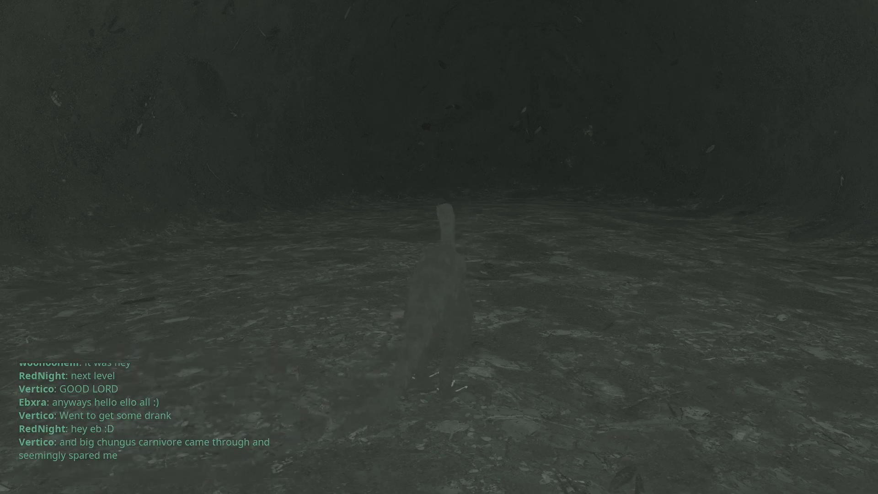
pyautogui.press('Return')
pyautogui.write('sibly as i')
pyautogui.write("I'm more")
pyautogui.write('fort tha')
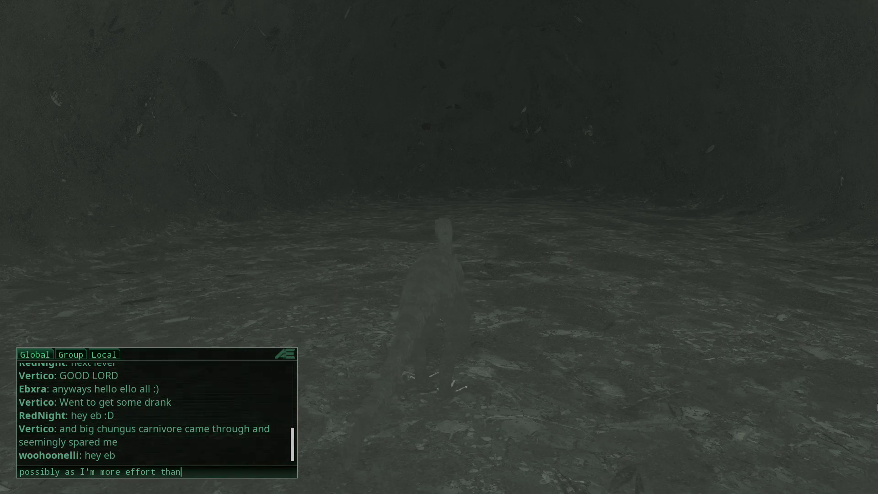
pyautogui.write(' nu')
pyautogui.write('triti')
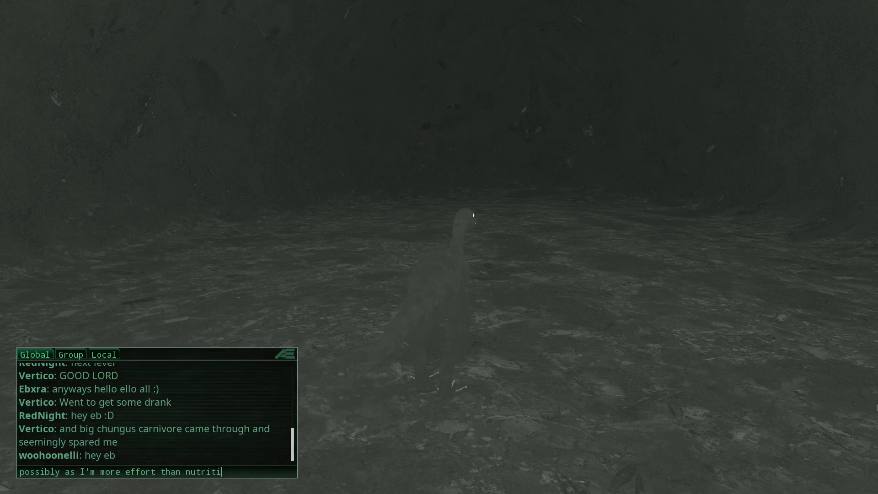
pyautogui.write('onal value')
pyautogui.press('Return')
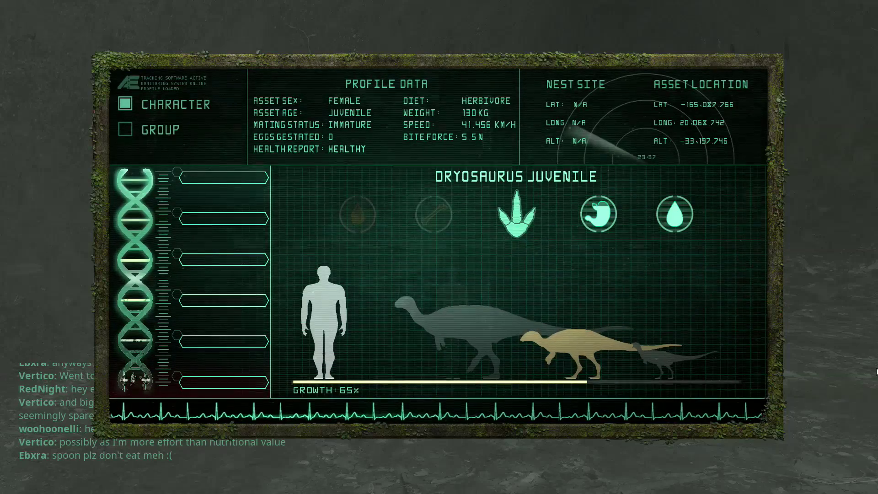
pyautogui.press('Escape')
pyautogui.press('Escape')
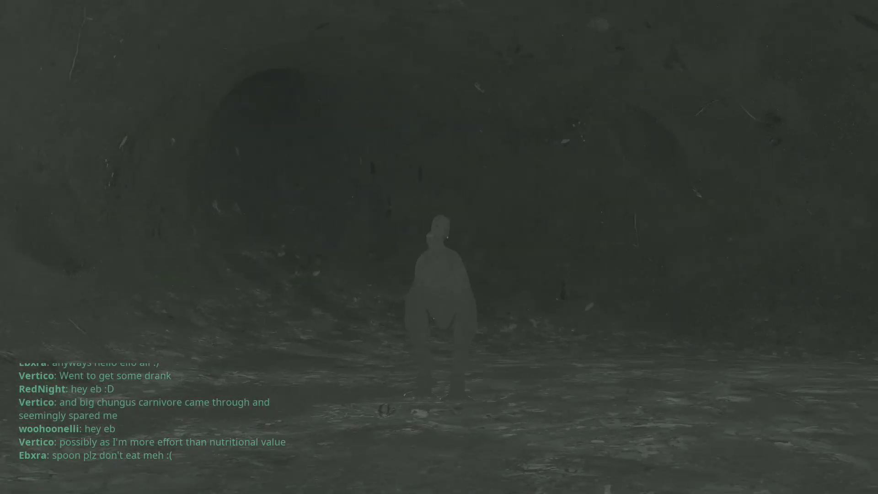
# Step: Orbit the camera around the Dryosaurus while heading back to the burrow entrance
pyautogui.moveTo(439, 247); pyautogui.dragTo(481, 261)
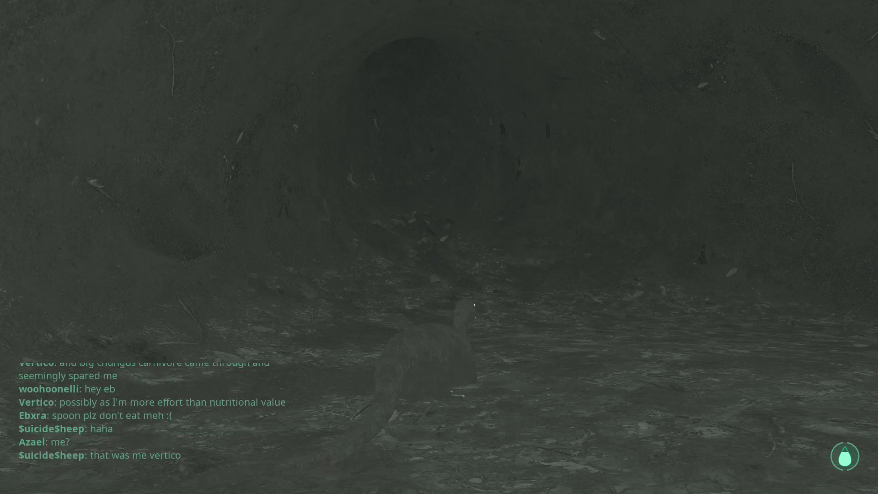
# Step: Post the replies 'Well sheep' and 'Thank you' in Global chat
pyautogui.press('Return')
pyautogui.write('S')
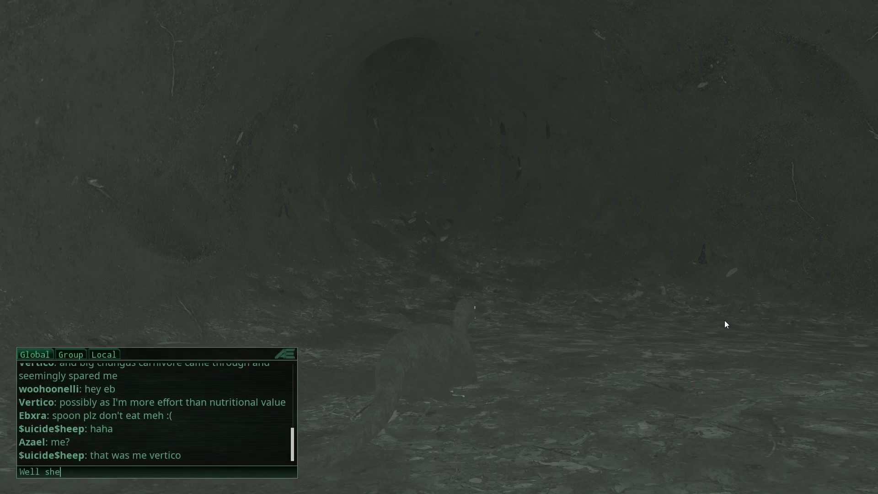
pyautogui.write('ep')
pyautogui.press('Return')
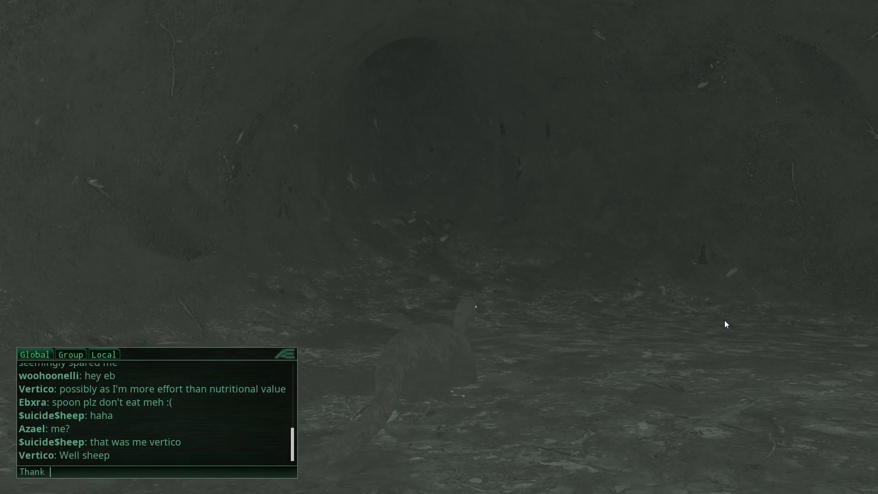
pyautogui.write('you')
pyautogui.press('Return')
pyautogui.write('because I')
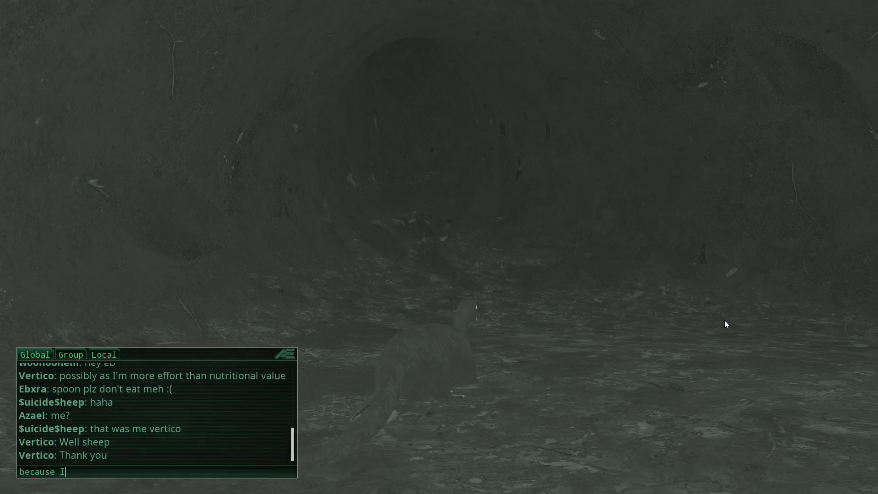
pyautogui.write('poope')
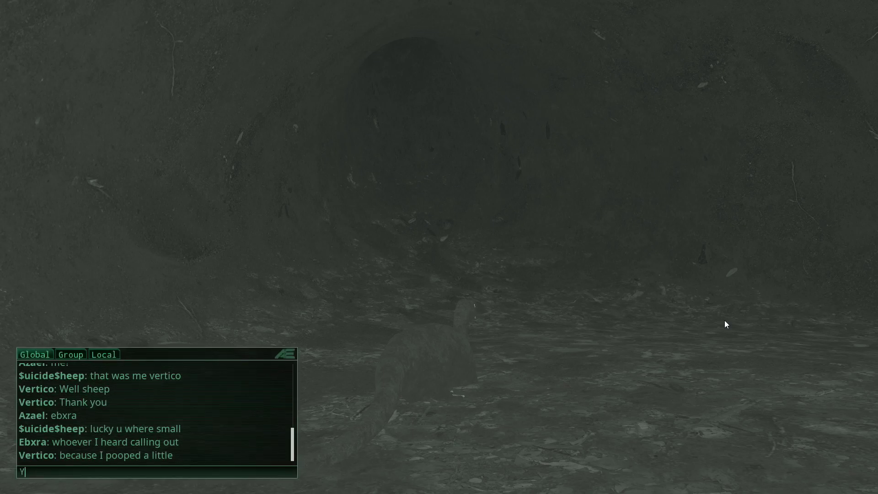
pyautogui.write('epn')
# Step: Discard the unfinished chat message and resume play from the pause options
pyautogui.press('BackSpace')
pyautogui.press('Escape')
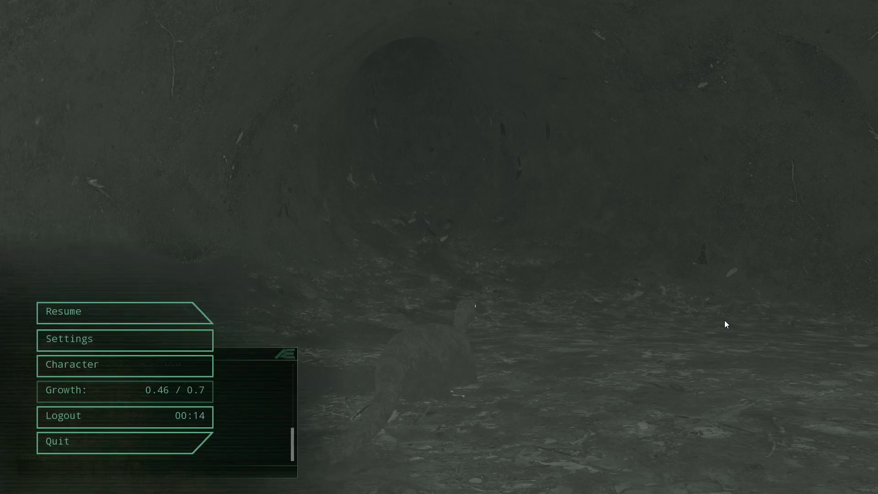
pyautogui.press('Escape')
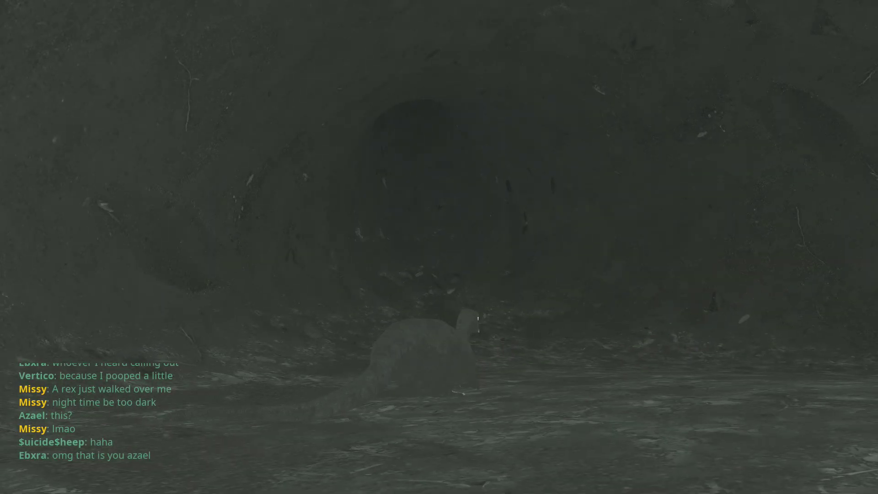
# Step: Check the Dryosaurus Juvenile profile at 65% growth, then toggle the pause menu
pyautogui.press('Tab')
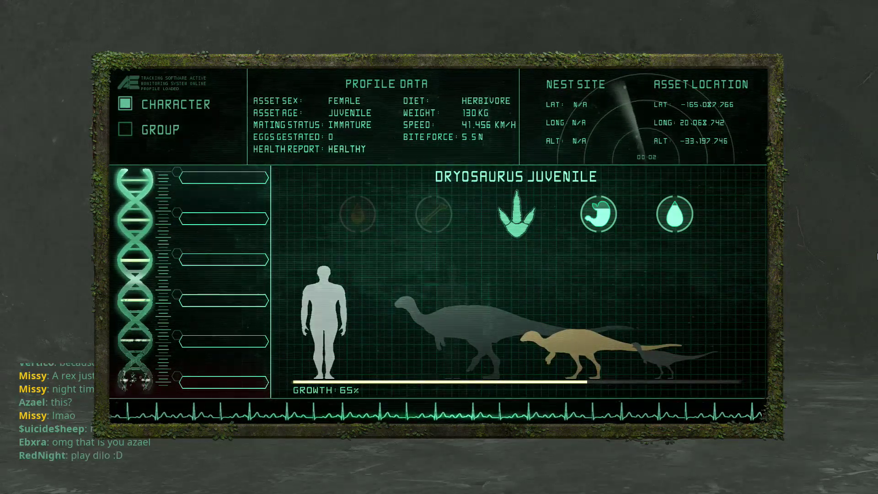
pyautogui.press('Tab')
pyautogui.press('Escape')
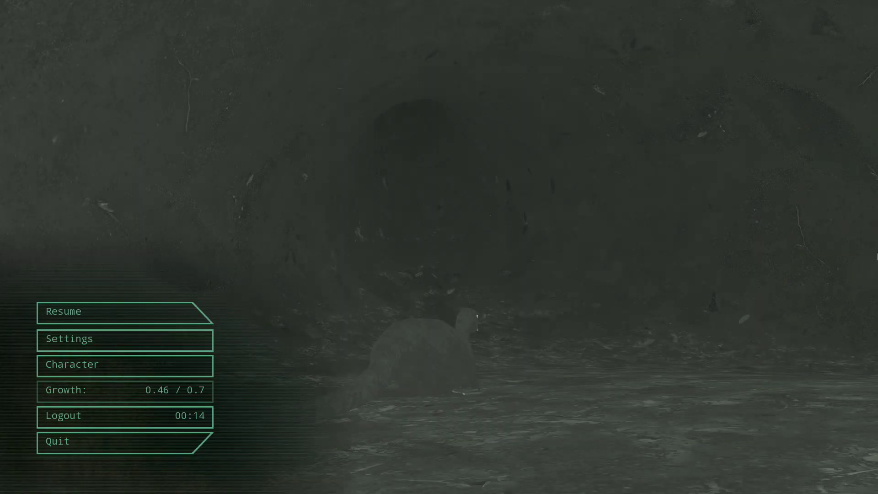
pyautogui.press('Escape')
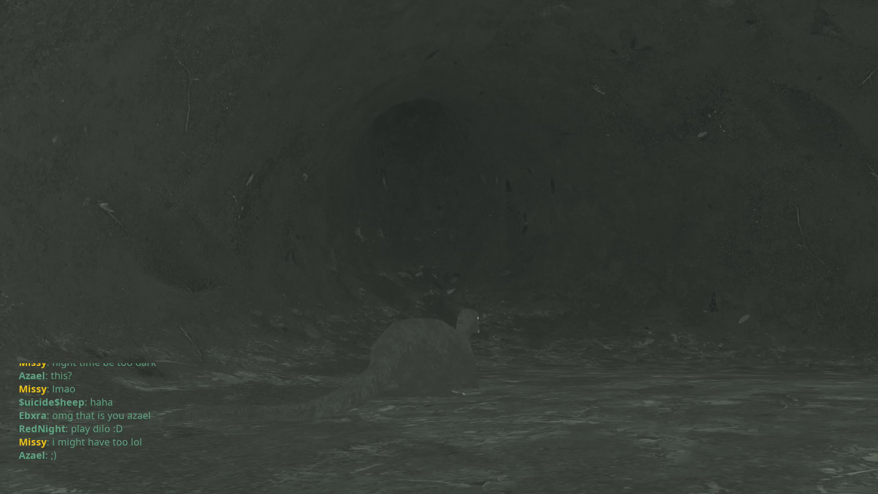
# Step: Review the profile showing 65% growth and thirst, then close it
pyautogui.press('Tab')
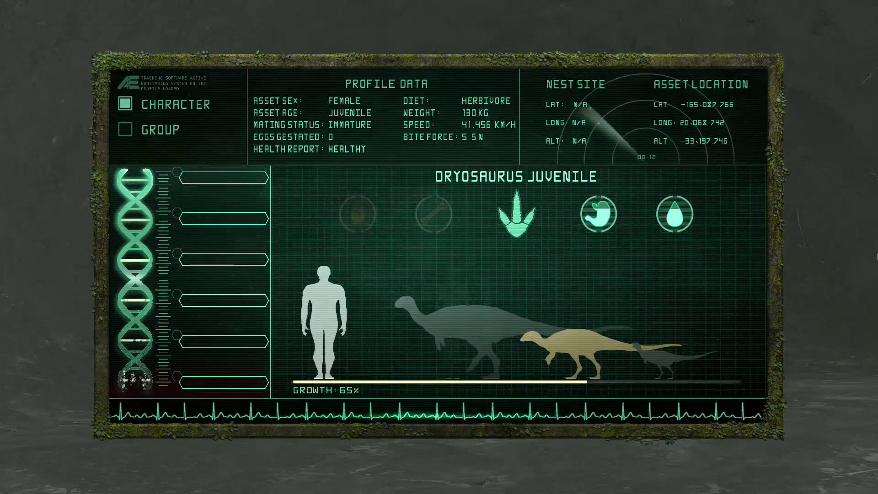
pyautogui.press('Tab')
pyautogui.press('Tab')
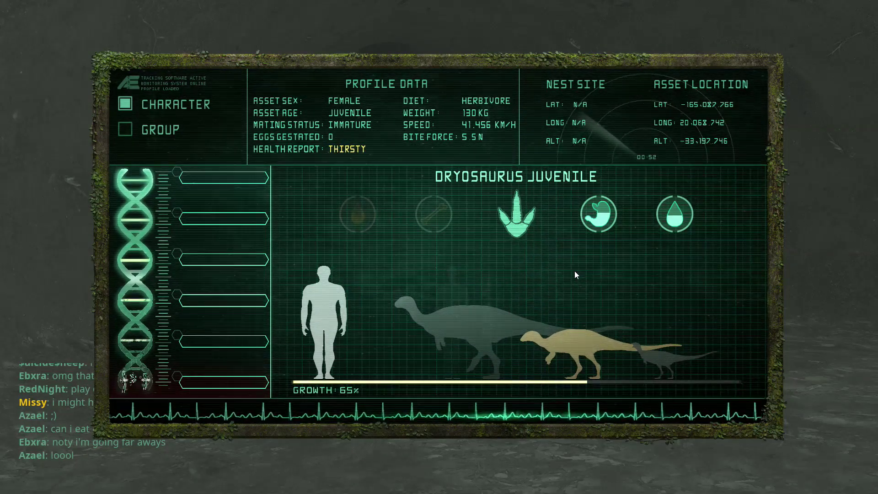
# Step: Close the profile and post a chat message: why does night last 73 decades, day half a breath?
pyautogui.press('Tab')
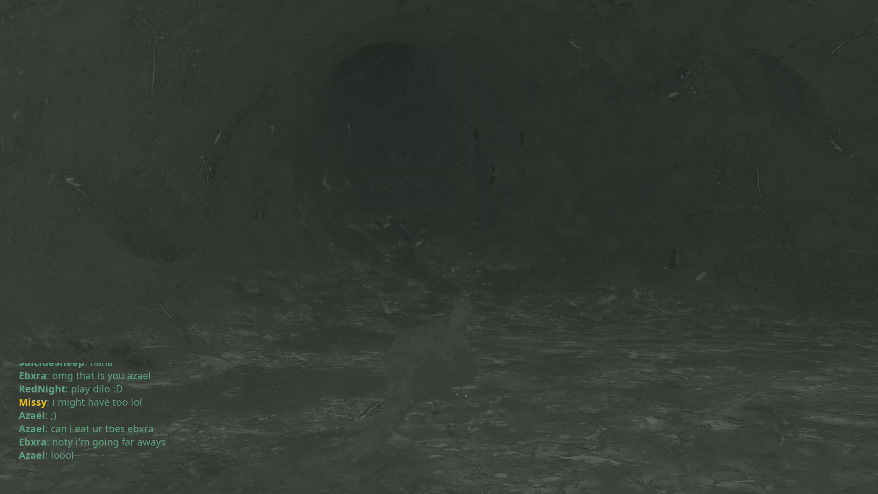
pyautogui.press('Return')
pyautogui.write('H')
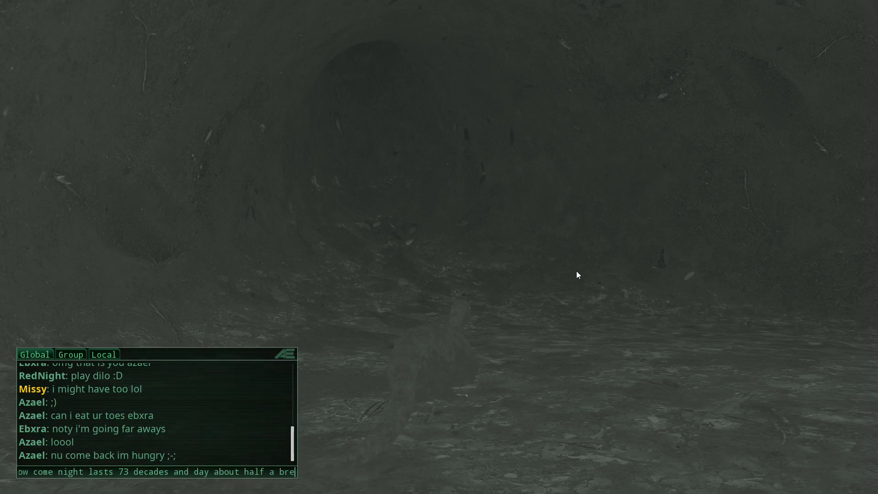
pyautogui.press('Return')
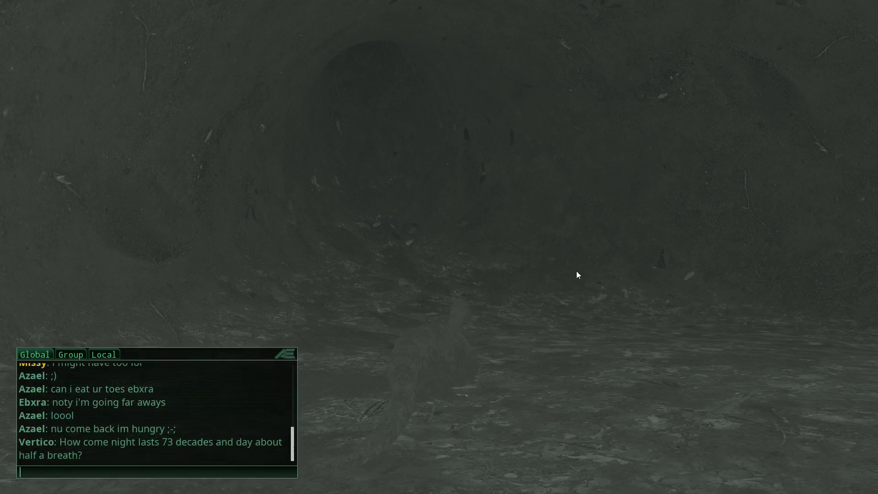
pyautogui.press('Escape')
pyautogui.press('Escape')
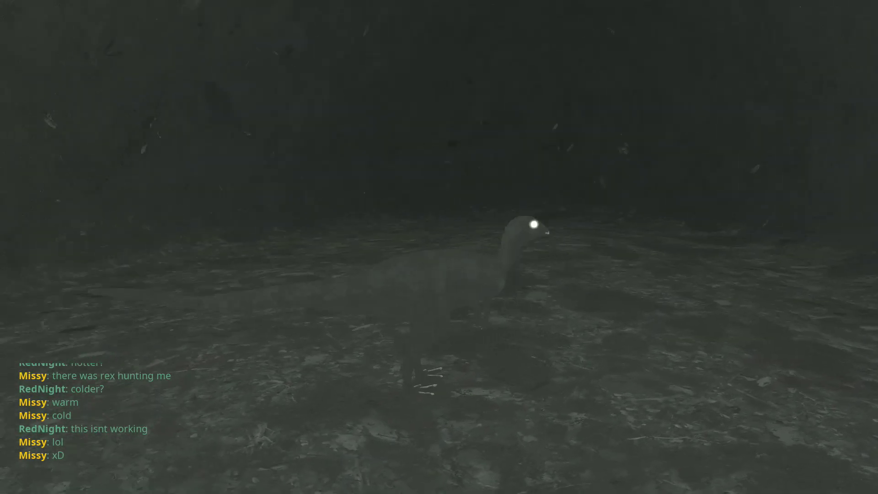
pyautogui.press('Escape')
pyautogui.press('Escape')
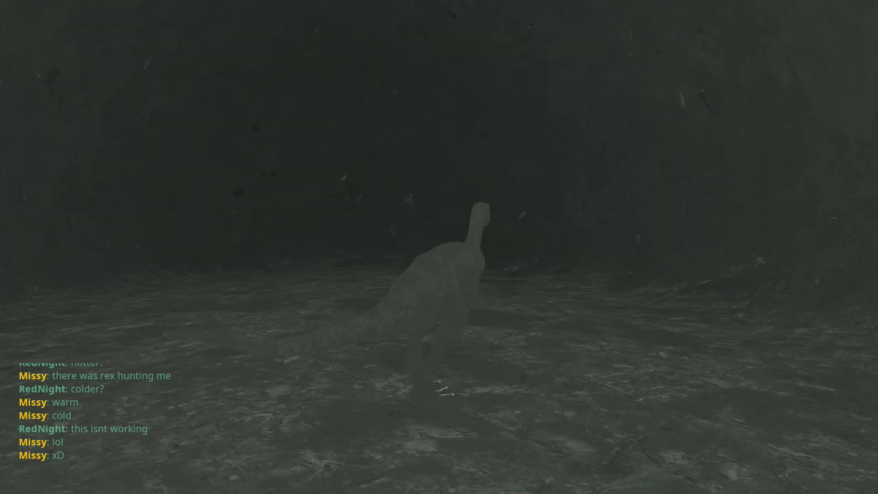
pyautogui.press('Tab')
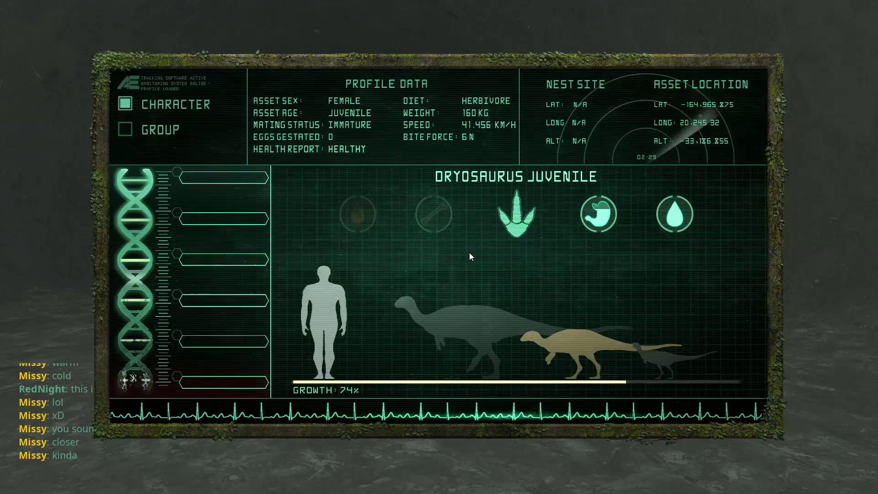
pyautogui.press('Escape')
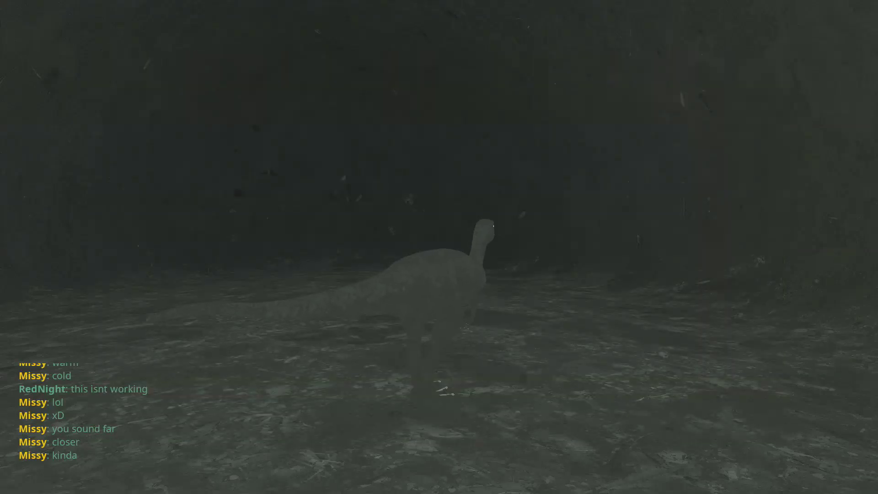